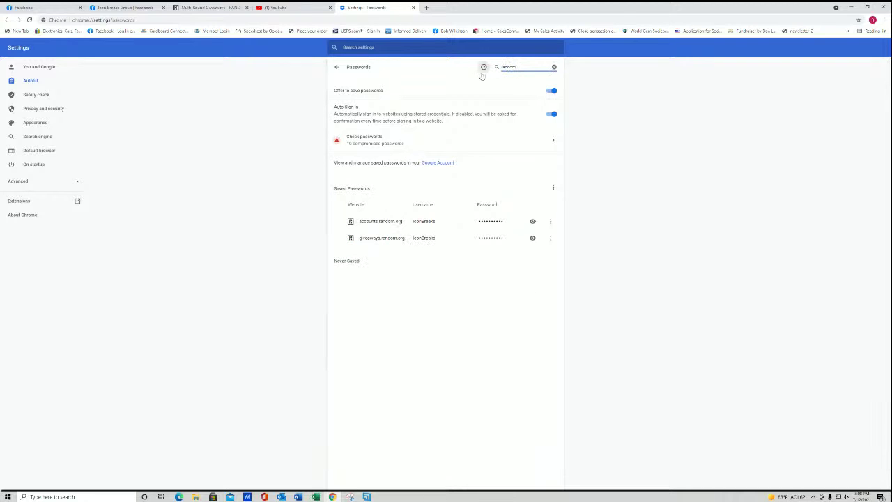
Step: Reveal the saved accounts.random.org password by entering the Windows PIN, select the password text, and close the password settings
{"action": "left_click", "coordinate": [532, 221]}
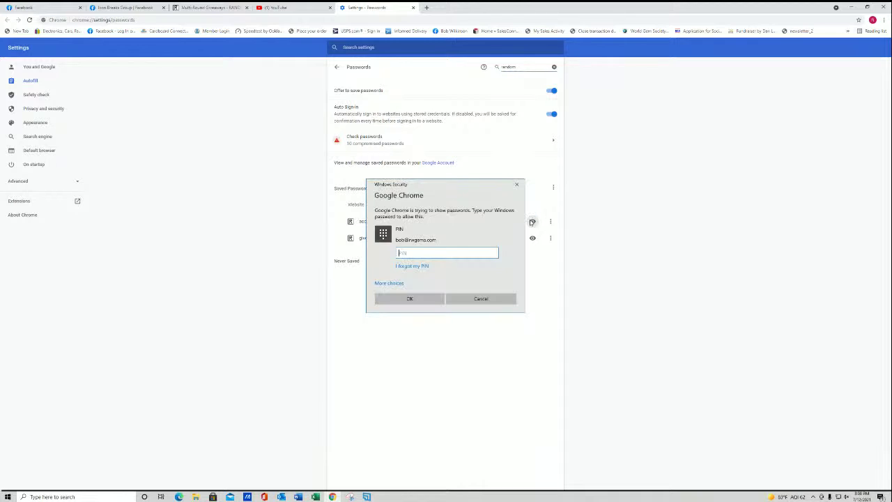
{"action": "type", "text": "••••••"}
{"action": "key", "text": "Return"}
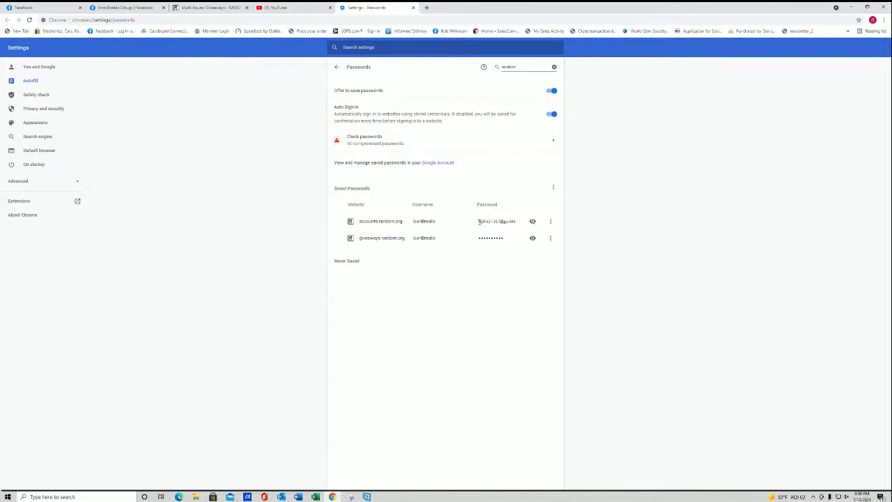
{"action": "left_click_drag", "start_coordinate": [479, 221], "coordinate": [518, 221]}
{"action": "left_click", "coordinate": [554, 66]}
{"action": "left_click", "coordinate": [413, 8]}
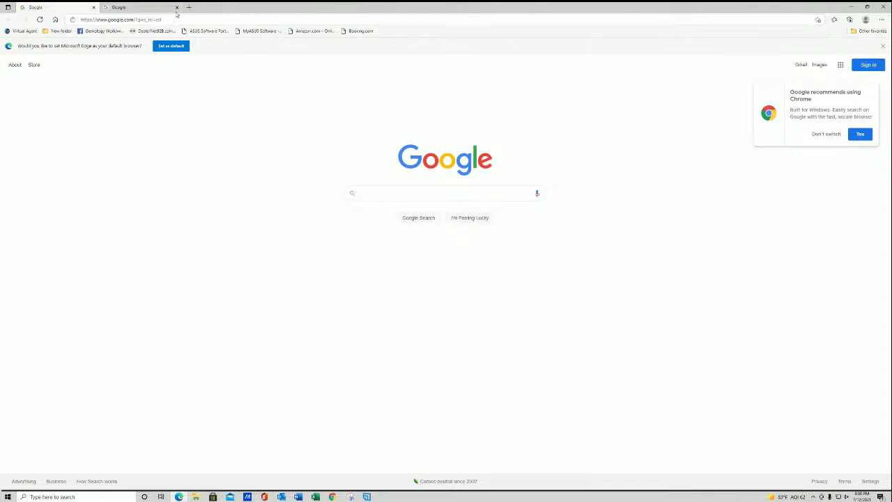
Step: Switch to Microsoft Edge, remove the extra Google page, open random.org and log in with the prefilled account credentials
{"action": "left_click", "coordinate": [177, 7]}
{"action": "left_click", "coordinate": [180, 19]}
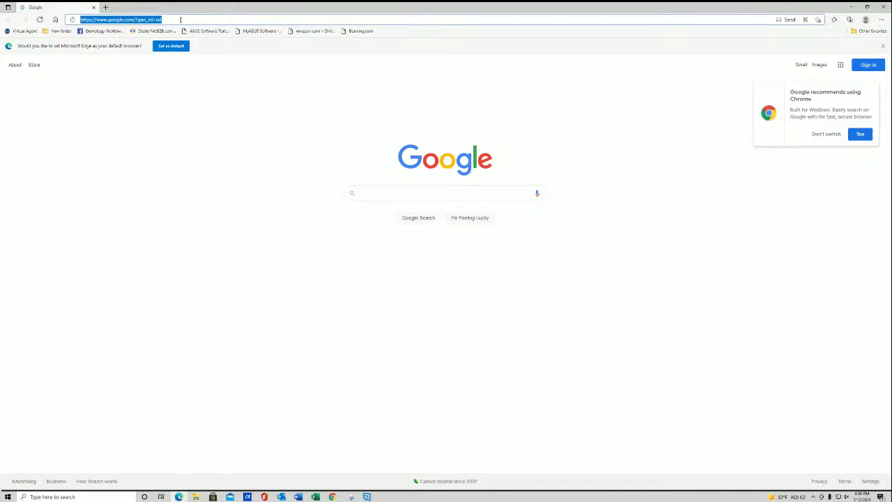
{"action": "type", "text": "random"}
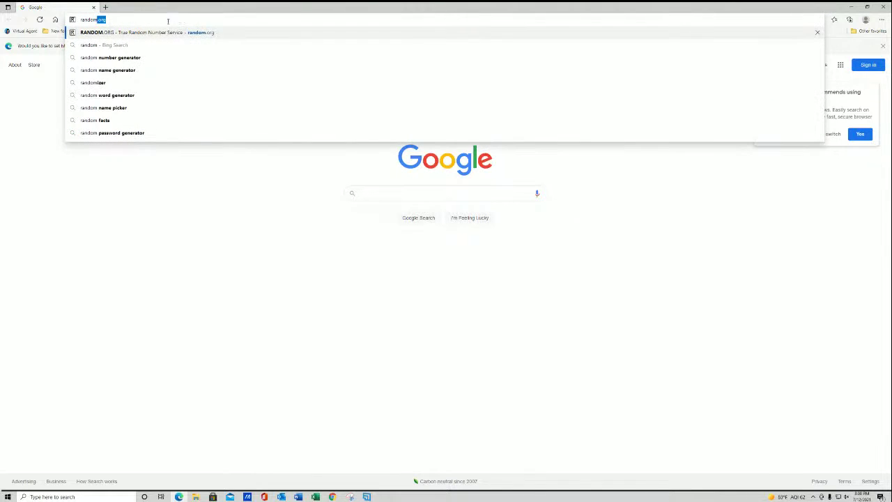
{"action": "left_click", "coordinate": [171, 33]}
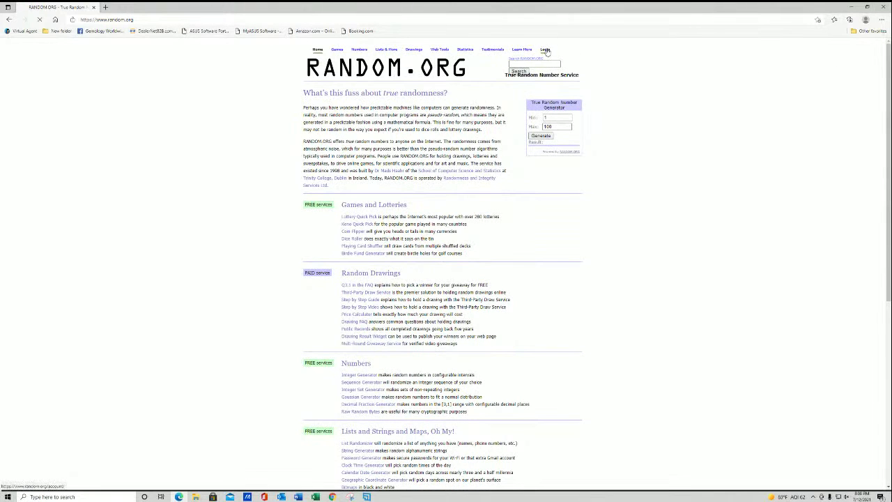
{"action": "left_click", "coordinate": [546, 50]}
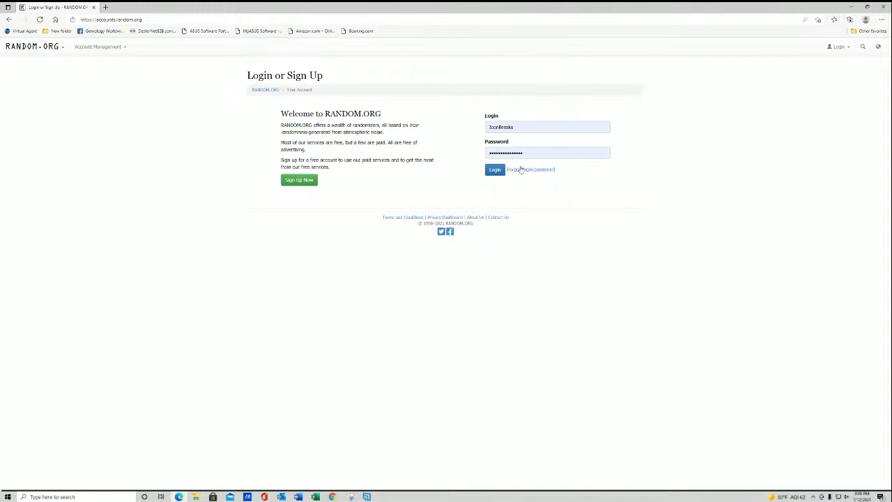
{"action": "left_click", "coordinate": [494, 172]}
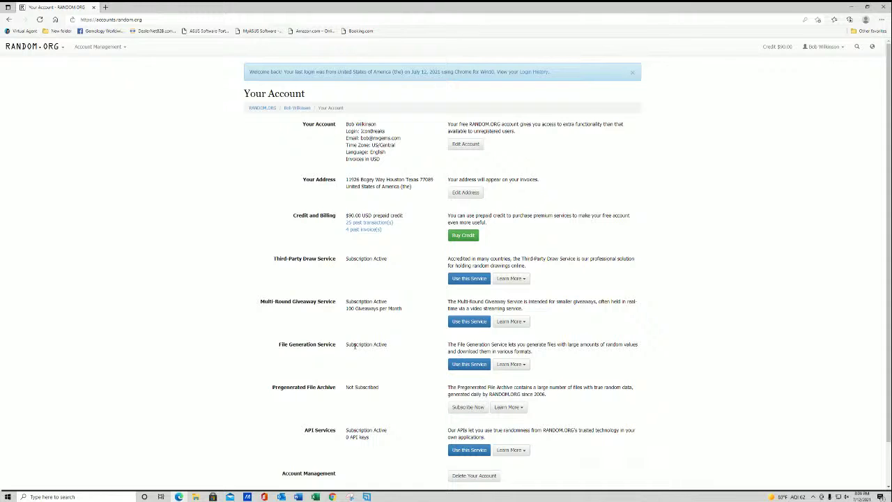
Step: Start a new giveaway in the Multi-Round Giveaway Service and describe it as "7 Box Mixer Break #795"
{"action": "left_click", "coordinate": [463, 324]}
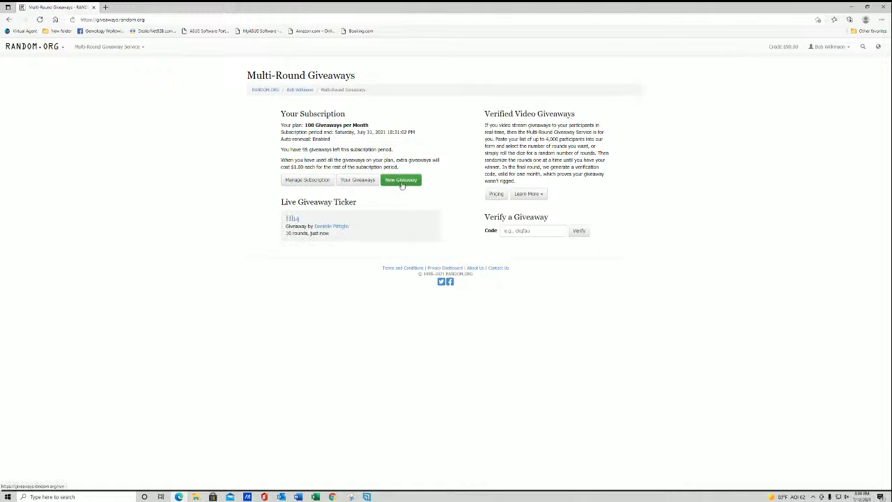
{"action": "left_click", "coordinate": [403, 184]}
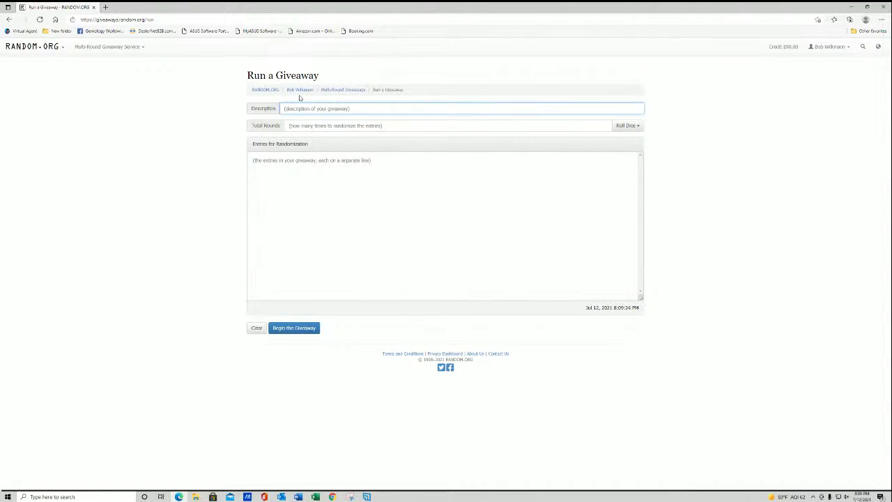
{"action": "type", "text": "J"}
{"action": "type", "text": " B"}
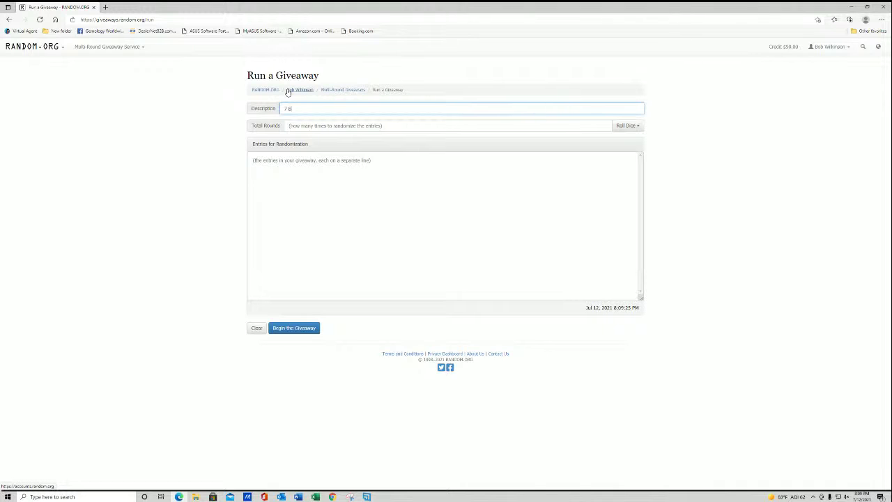
{"action": "type", "text": "ox Mixer Break #795"}
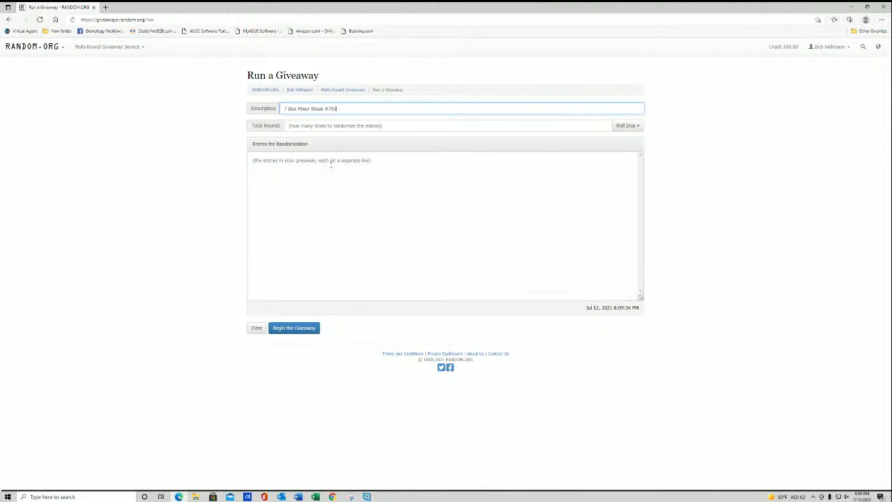
Step: Switch to Excel and copy the numbered participant list in cells E1 to E20
{"action": "left_click", "coordinate": [315, 496]}
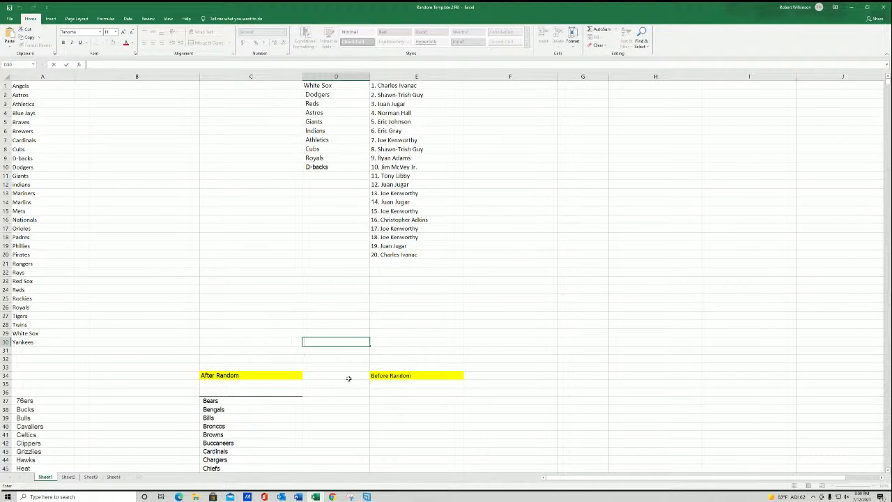
{"action": "left_click", "coordinate": [350, 85]}
{"action": "left_click_drag", "start_coordinate": [350, 85], "coordinate": [322, 167]}
{"action": "left_click_drag", "start_coordinate": [418, 88], "coordinate": [416, 259]}
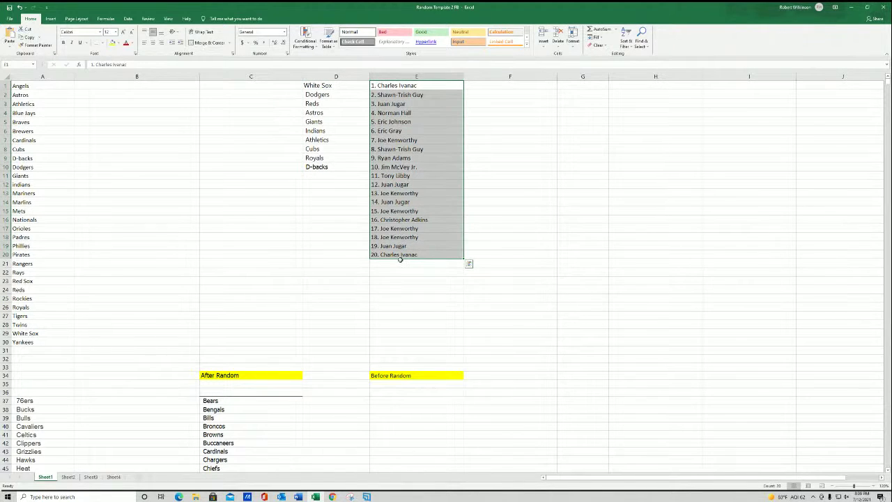
{"action": "key", "text": "ctrl+c"}
Step: Return to Edge and paste the copied participants as plain text into the giveaway's entries for randomization
{"action": "left_click", "coordinate": [178, 496]}
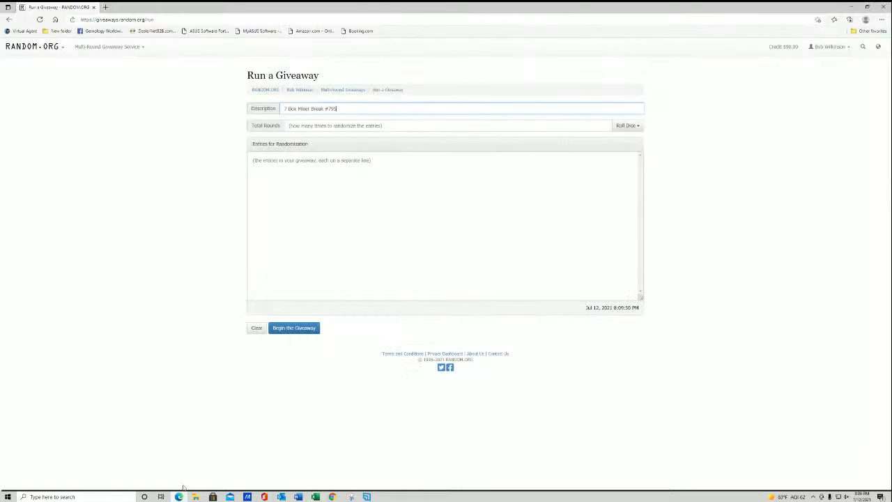
{"action": "right_click", "coordinate": [296, 162]}
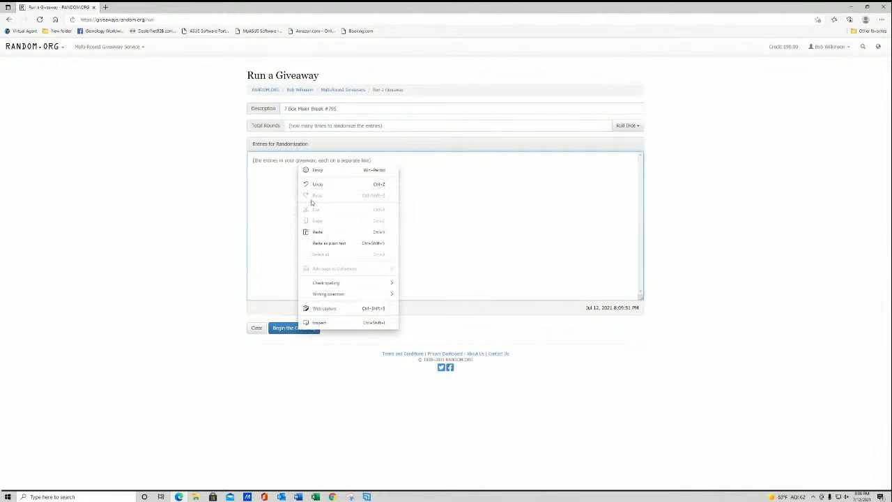
{"action": "left_click", "coordinate": [325, 241]}
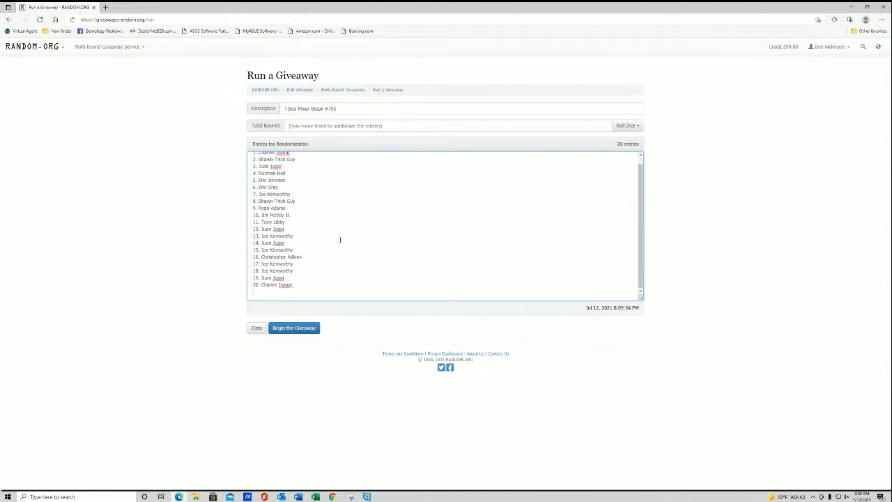
{"action": "scroll", "coordinate": [345, 246], "scroll_direction": "up", "scroll_amount": 1}
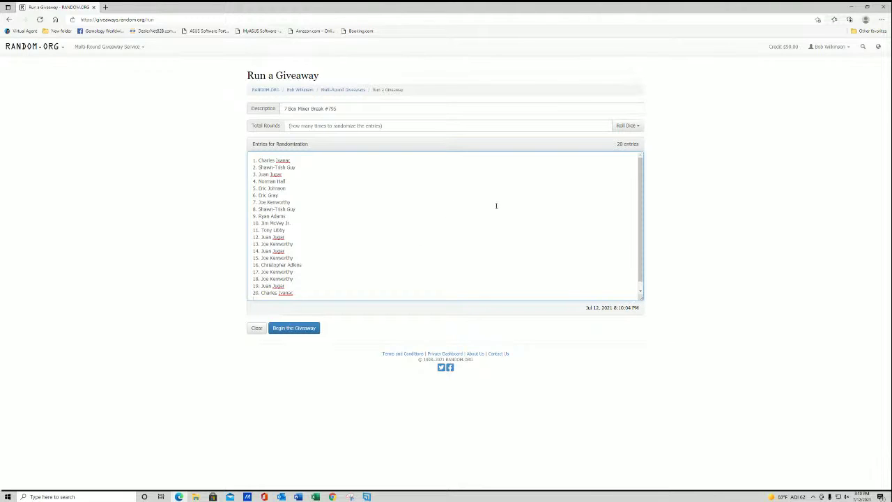
Step: Roll two six-sided dice (2d6) twice for the giveaway's number of rounds, dismissing each result
{"action": "left_click", "coordinate": [626, 126]}
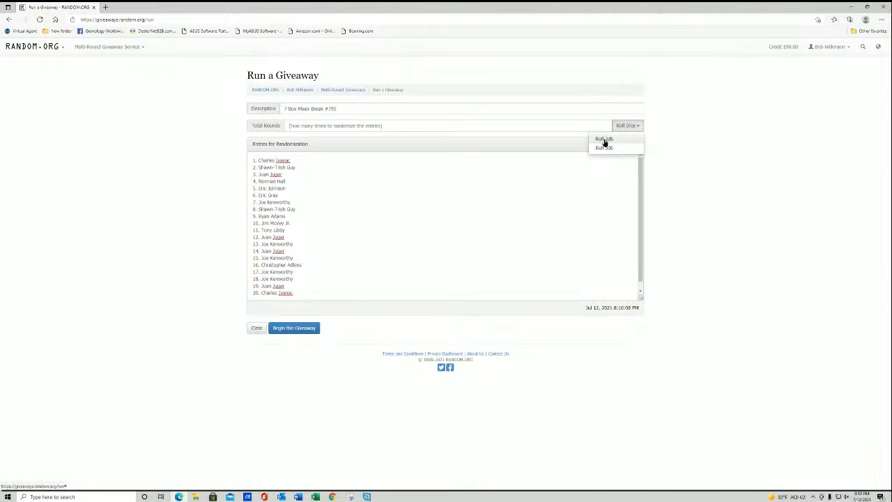
{"action": "left_click", "coordinate": [604, 140]}
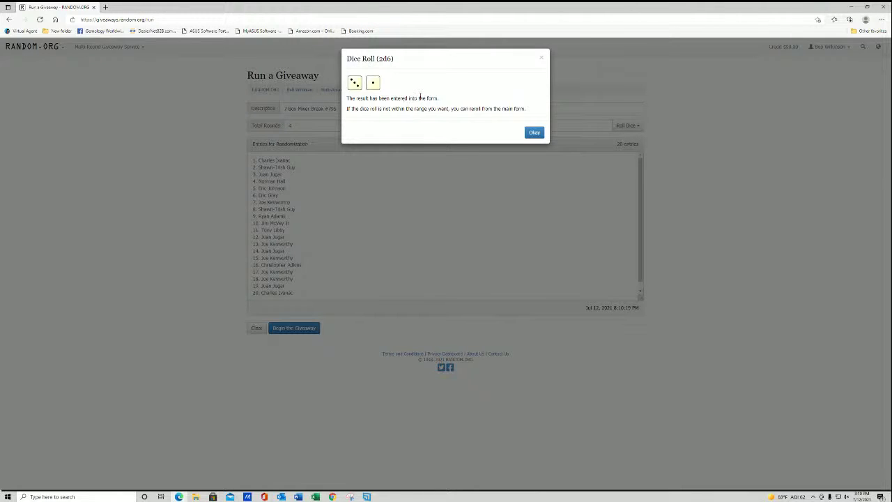
{"action": "left_click", "coordinate": [542, 59]}
{"action": "left_click", "coordinate": [626, 126]}
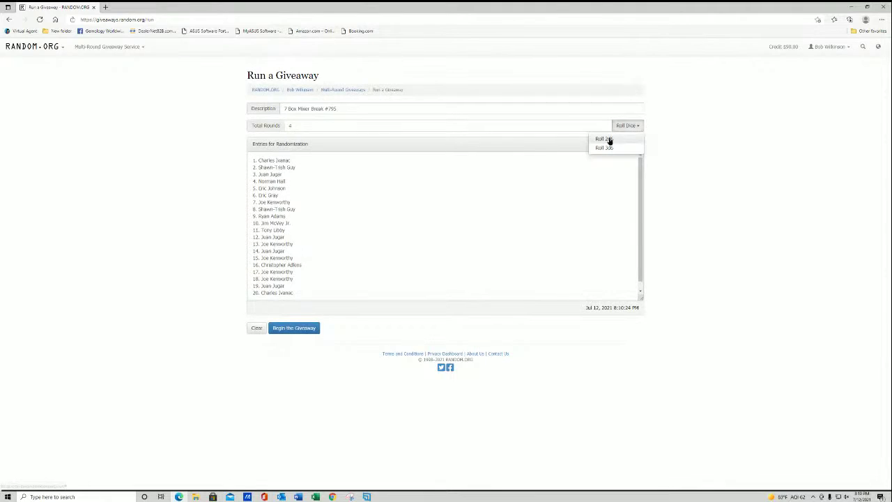
{"action": "left_click", "coordinate": [600, 139]}
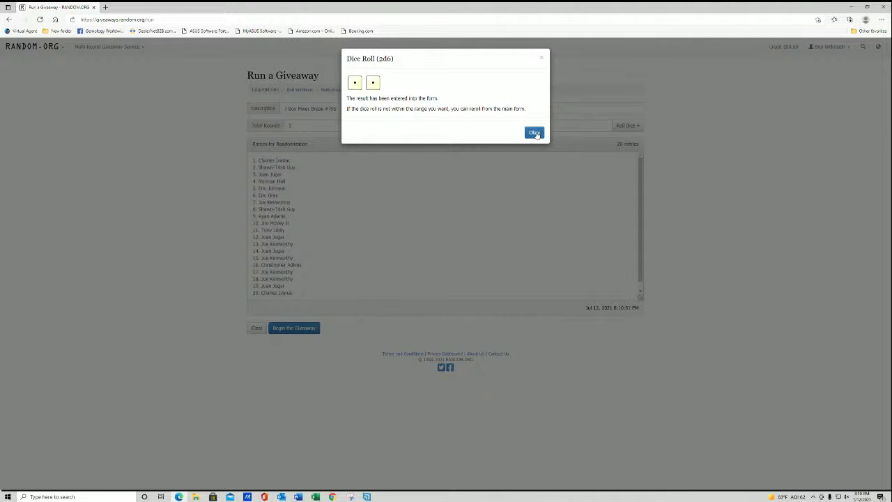
{"action": "left_click", "coordinate": [541, 58]}
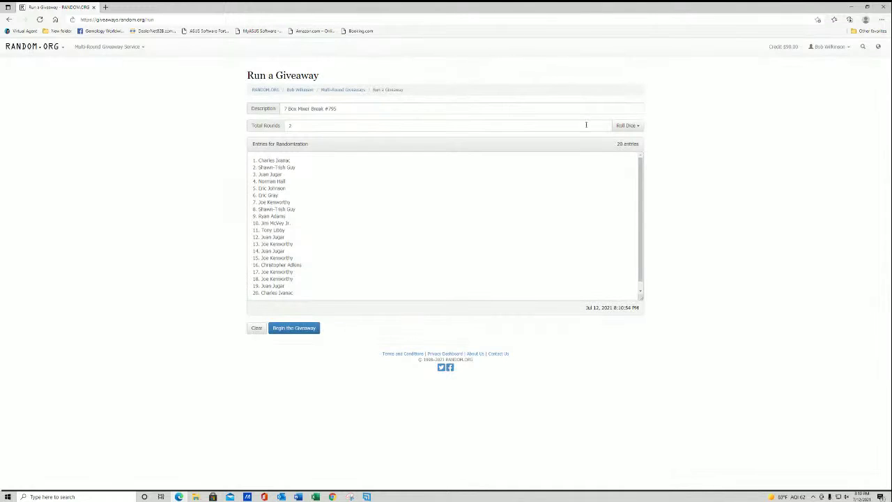
Step: Set the total rounds to 6, then begin the giveaway and accept the subscription notice
{"action": "left_click", "coordinate": [562, 125]}
{"action": "key", "text": "BackSpace"}
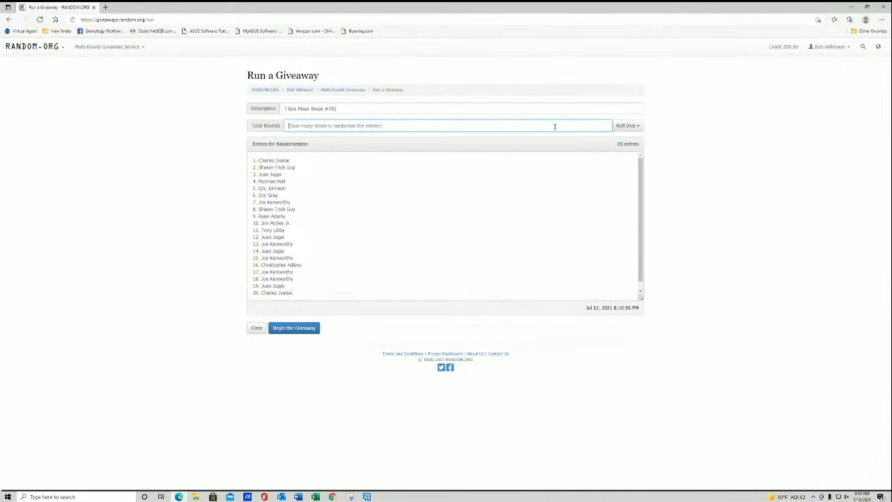
{"action": "type", "text": "8"}
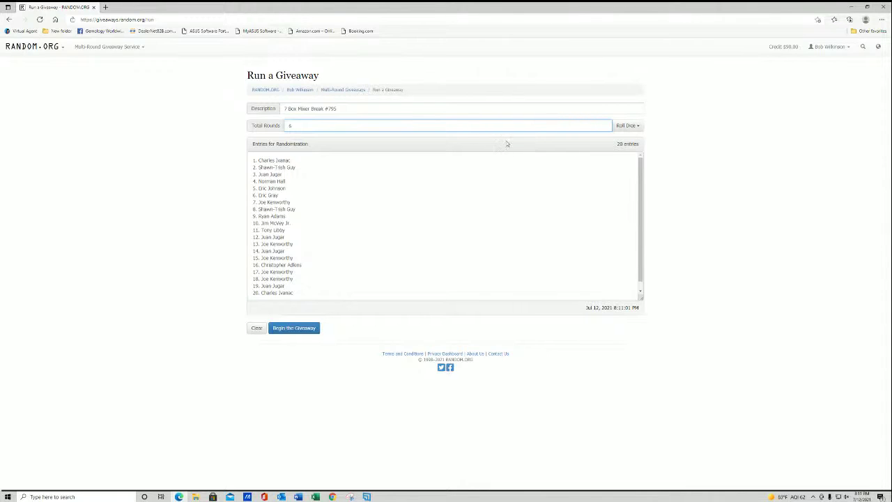
{"action": "left_click", "coordinate": [305, 330]}
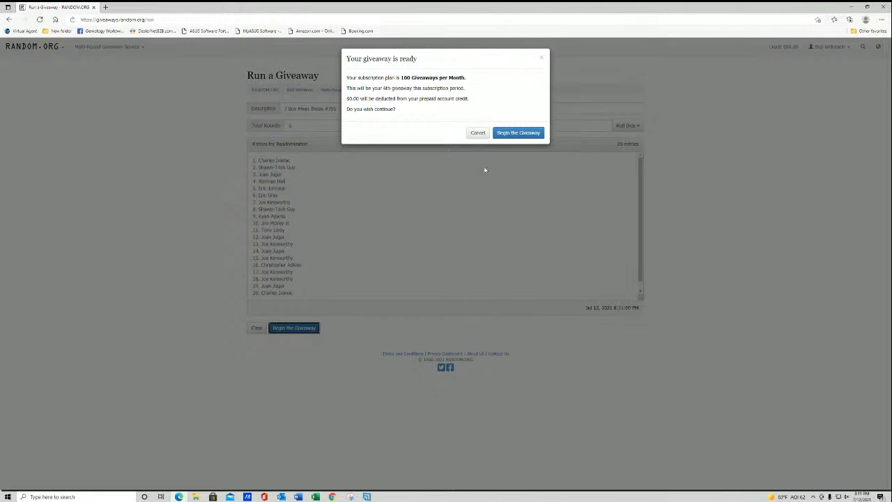
{"action": "left_click", "coordinate": [519, 133]}
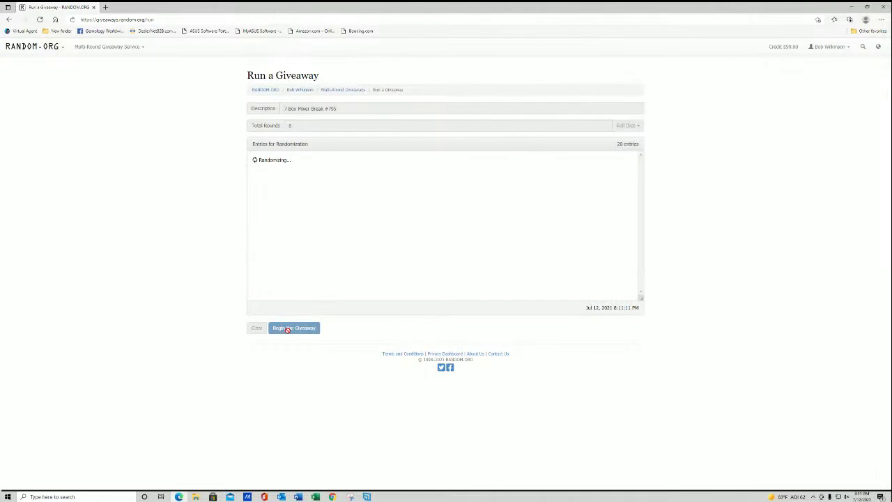
Step: Run the remaining randomization rounds until round 6 is completed
{"action": "left_click", "coordinate": [285, 328]}
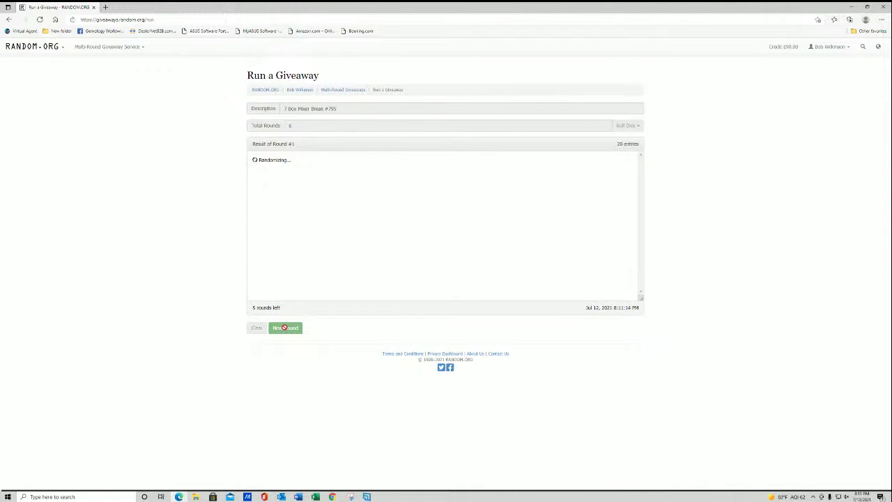
{"action": "left_click", "coordinate": [285, 327]}
{"action": "left_click", "coordinate": [283, 327]}
{"action": "left_click", "coordinate": [283, 327]}
{"action": "left_click", "coordinate": [284, 327]}
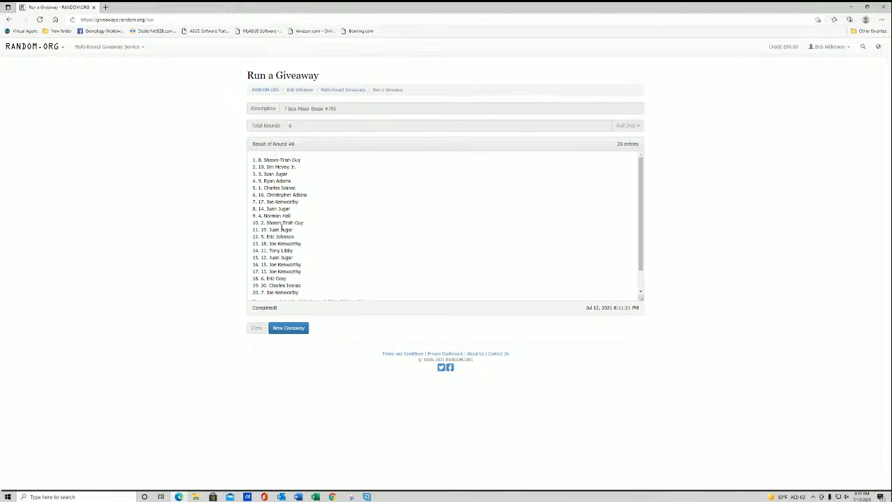
Step: Copy all 20 ranked entries from the round 6 result, excluding the timestamp and verification code
{"action": "scroll", "coordinate": [276, 226], "scroll_direction": "down", "scroll_amount": 1}
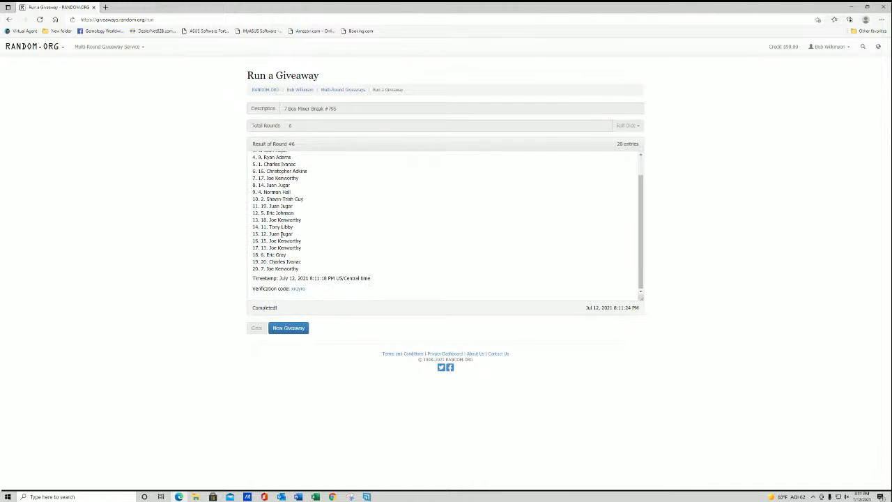
{"action": "scroll", "coordinate": [282, 212], "scroll_direction": "up", "scroll_amount": 1}
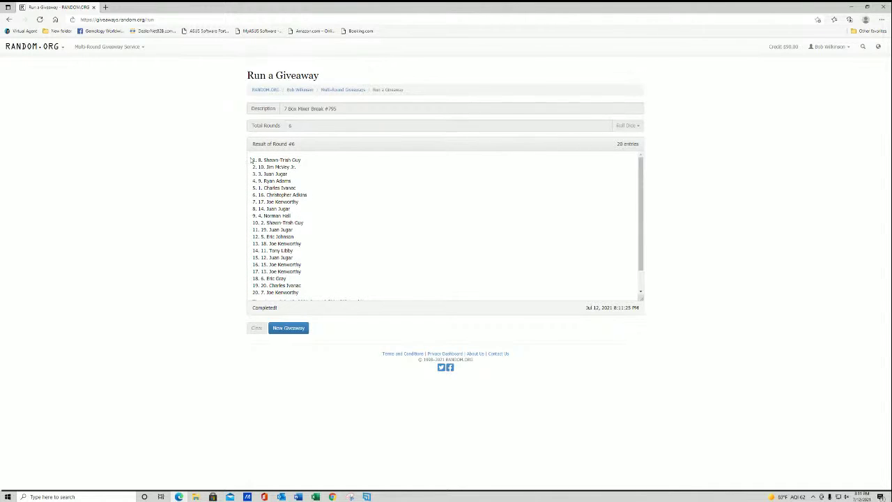
{"action": "left_click_drag", "start_coordinate": [252, 160], "coordinate": [326, 271]}
{"action": "key", "text": "ctrl+c"}
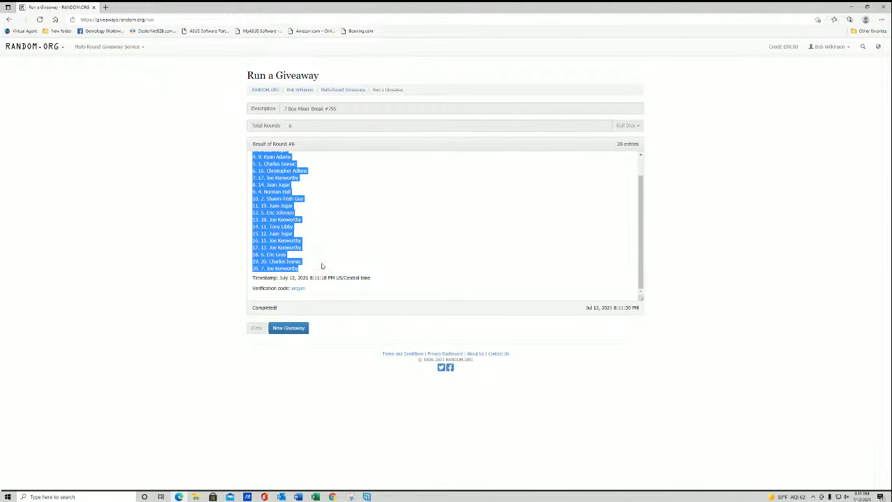
Step: Switch to Excel and paste the randomized participant list into column C starting at cell C1
{"action": "left_click", "coordinate": [315, 496]}
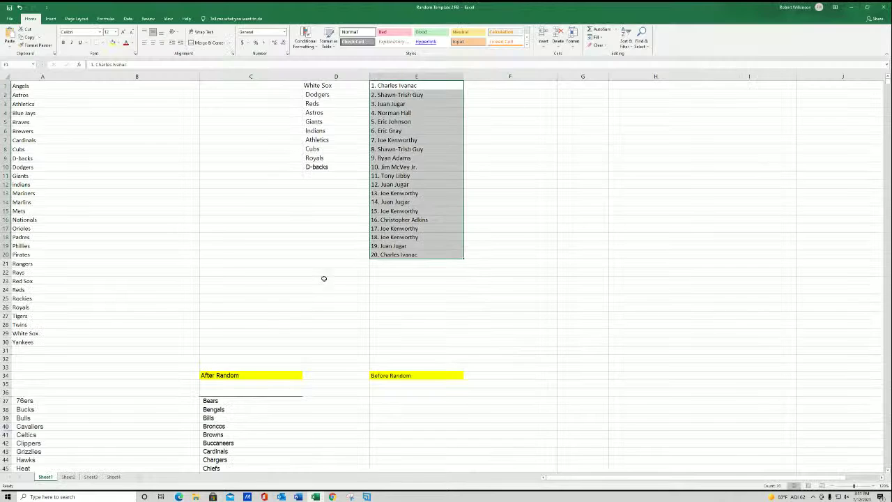
{"action": "left_click", "coordinate": [263, 91]}
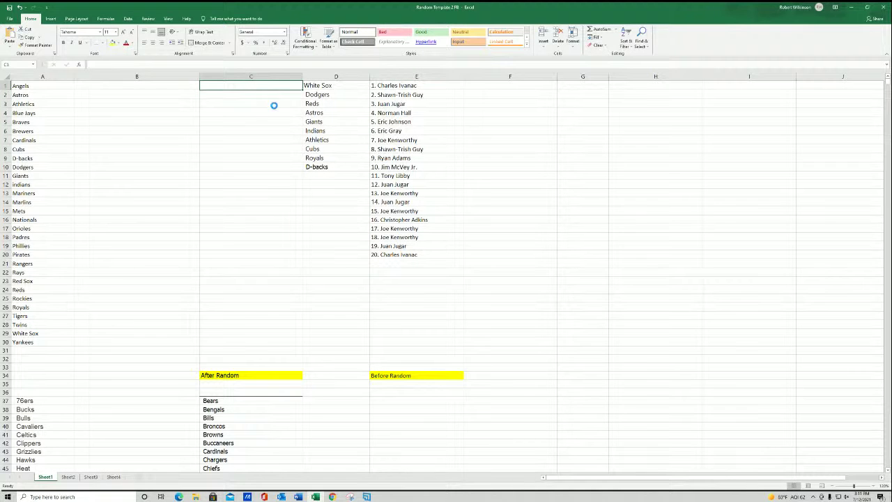
{"action": "key", "text": "ctrl+v"}
{"action": "left_click", "coordinate": [347, 245]}
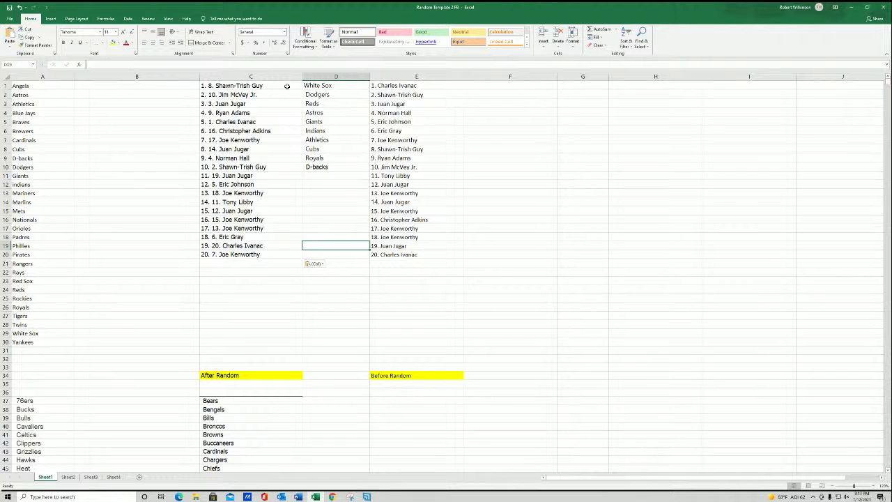
Step: Copy the first ten randomized participants with their teams from C1:D10 in Excel, and switch to the Icon Breaks Group page in Chrome
{"action": "left_click_drag", "start_coordinate": [259, 85], "coordinate": [321, 167]}
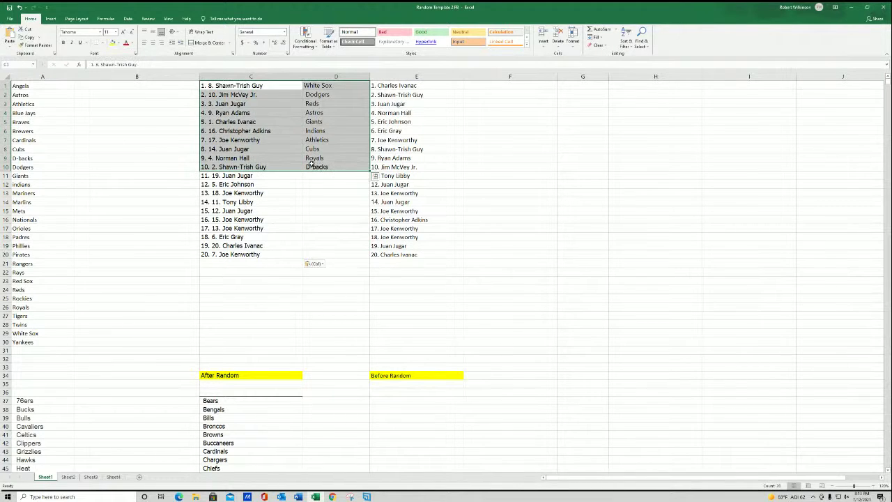
{"action": "key", "text": "ctrl+c"}
{"action": "left_click", "coordinate": [331, 496]}
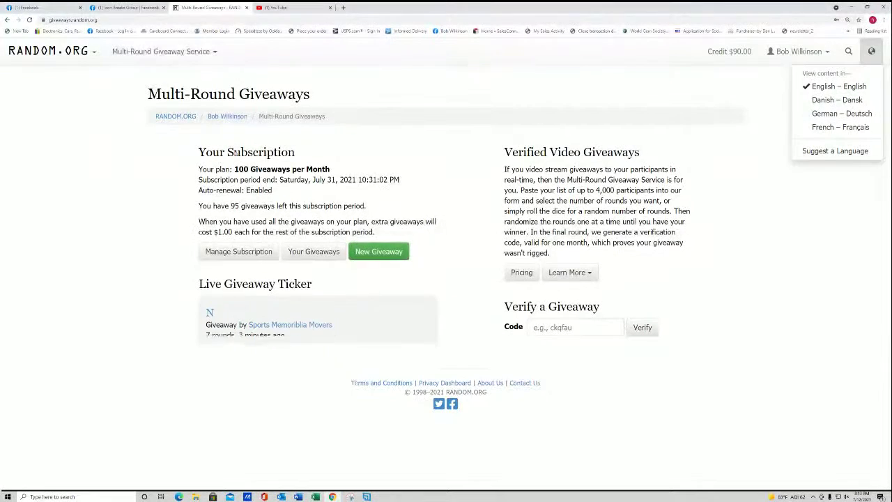
{"action": "left_click", "coordinate": [143, 8]}
Step: Post the copied participant and team list as a plain-text comment on the group's PayPal mixer post listing the ten teams
{"action": "scroll", "coordinate": [284, 315], "scroll_direction": "down", "scroll_amount": 4}
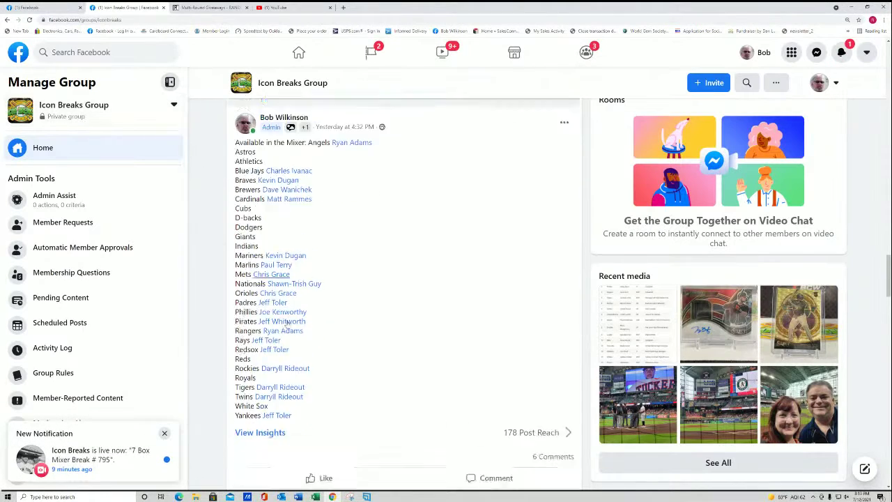
{"action": "scroll", "coordinate": [283, 315], "scroll_direction": "down", "scroll_amount": 2}
{"action": "scroll", "coordinate": [282, 311], "scroll_direction": "up", "scroll_amount": 6}
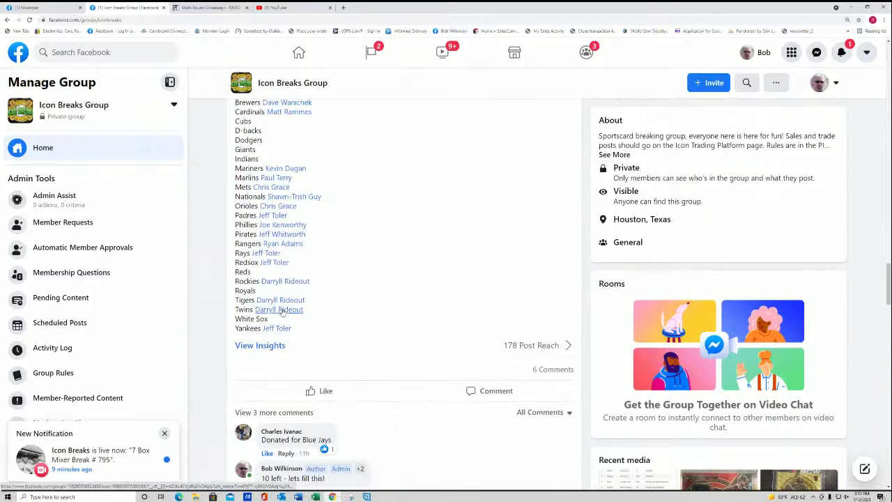
{"action": "scroll", "coordinate": [283, 311], "scroll_direction": "up", "scroll_amount": 14}
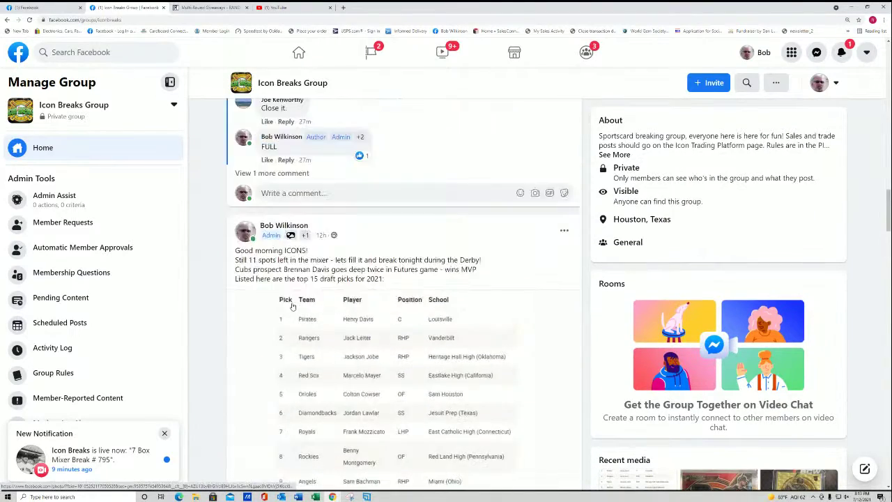
{"action": "scroll", "coordinate": [294, 309], "scroll_direction": "up", "scroll_amount": 2}
{"action": "scroll", "coordinate": [295, 306], "scroll_direction": "down", "scroll_amount": 3}
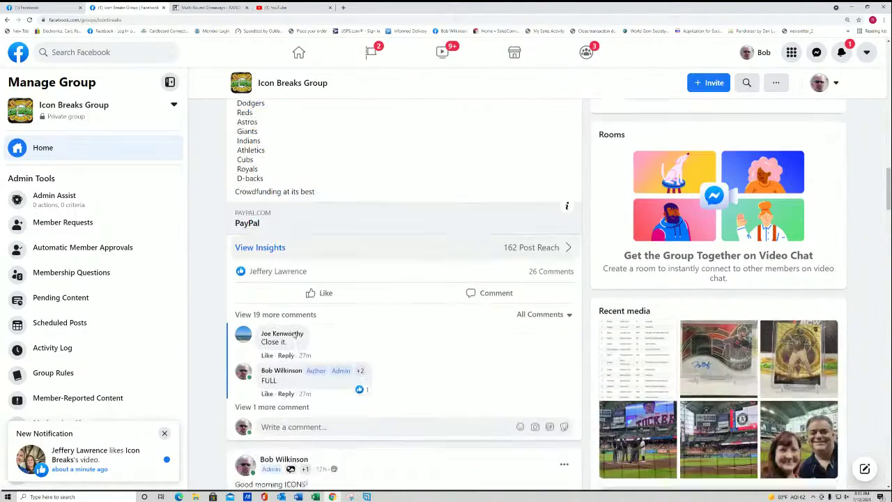
{"action": "left_click", "coordinate": [293, 402]}
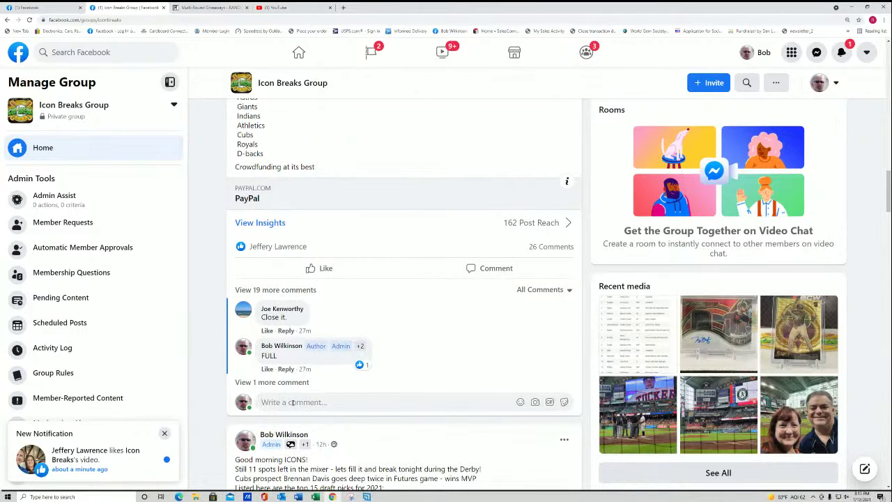
{"action": "right_click", "coordinate": [294, 402]}
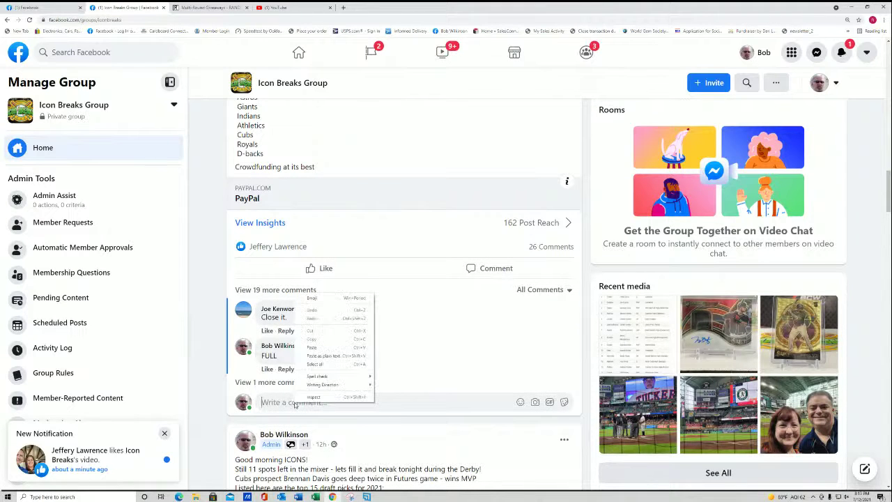
{"action": "left_click", "coordinate": [322, 356]}
{"action": "scroll", "coordinate": [320, 357], "scroll_direction": "down", "scroll_amount": 3}
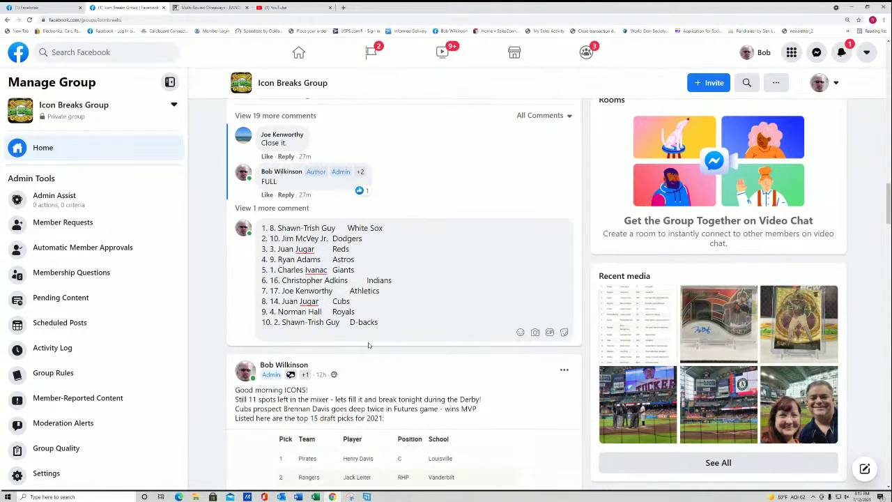
{"action": "key", "text": "Return"}
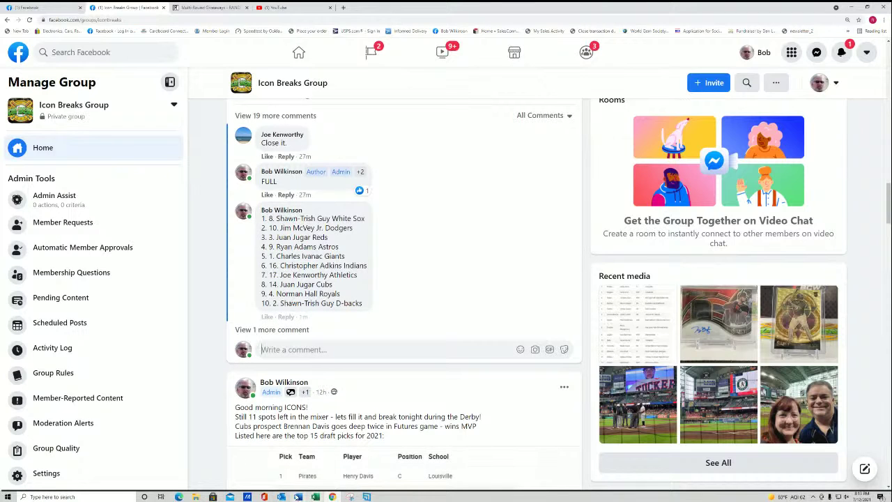
Step: Switch to Edge and copy the verification code link from the completed 7 Box Mixer Break #795 giveaway
{"action": "left_click", "coordinate": [179, 496]}
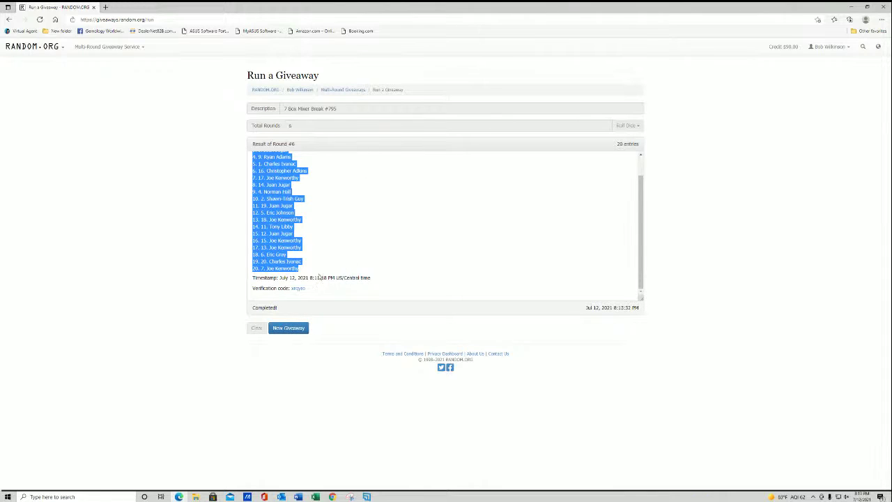
{"action": "right_click", "coordinate": [296, 289]}
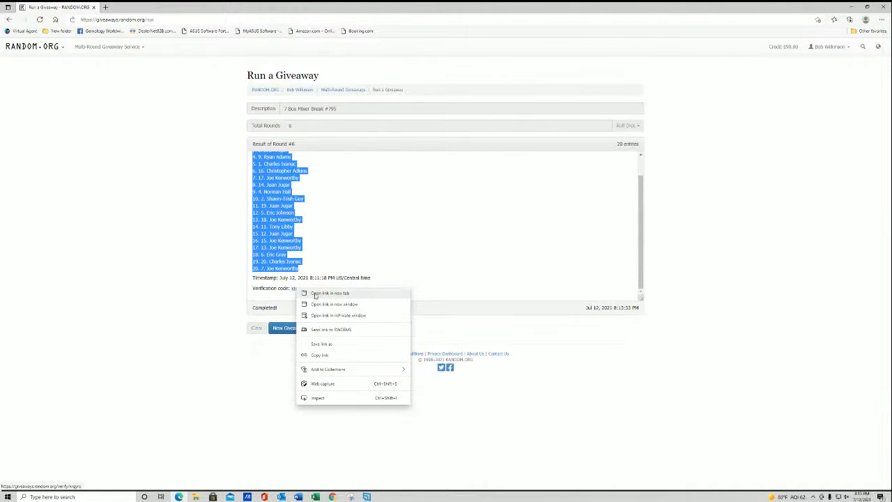
{"action": "left_click", "coordinate": [342, 355]}
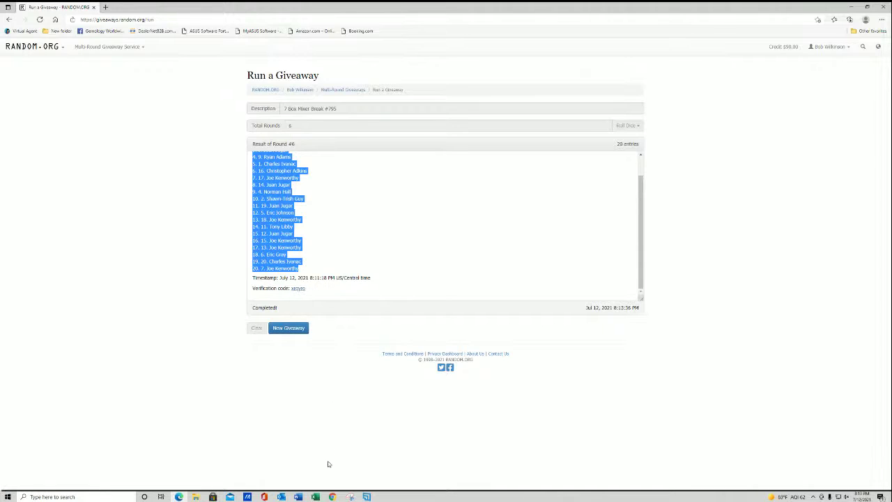
Step: Return to the Facebook group in Chrome and post the giveaway's verification code link as a comment below the results list
{"action": "left_click", "coordinate": [332, 496]}
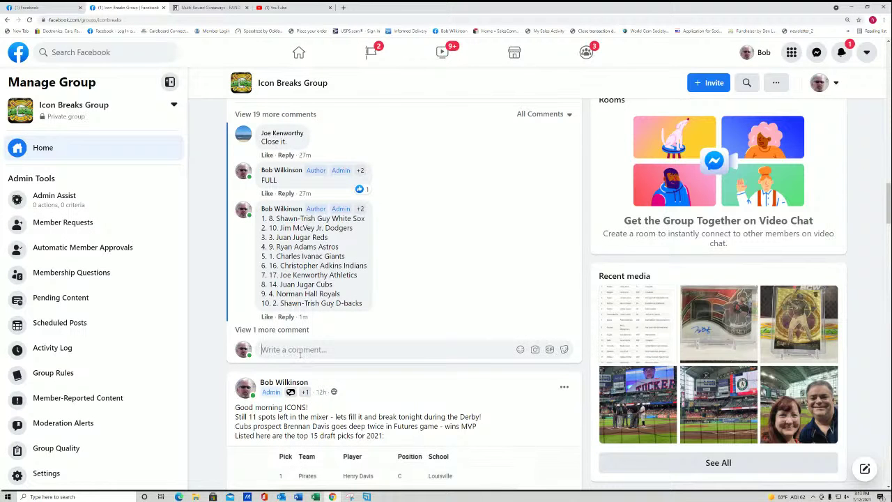
{"action": "key", "text": "ctrl+v"}
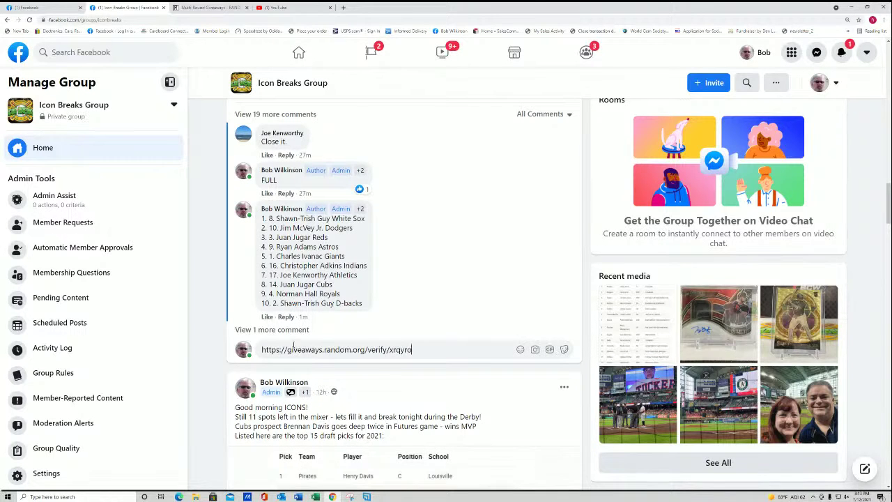
{"action": "key", "text": "Return"}
{"action": "scroll", "coordinate": [347, 383], "scroll_direction": "down", "scroll_amount": 1}
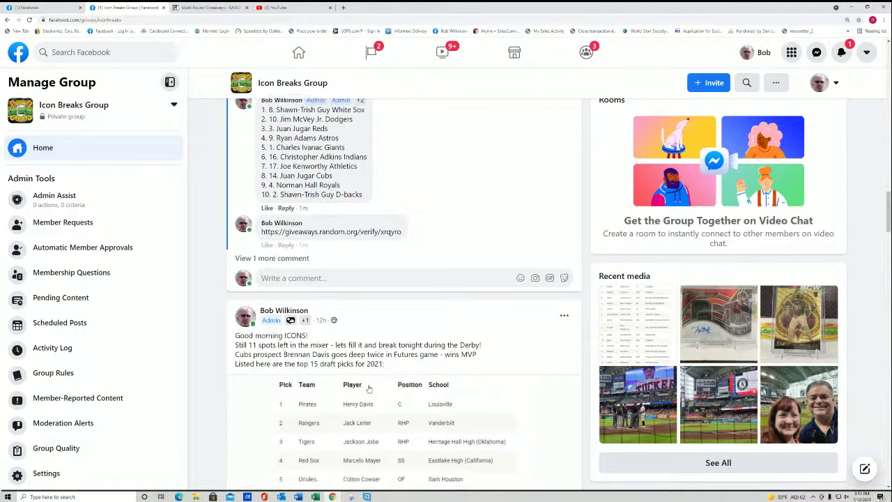
{"action": "scroll", "coordinate": [368, 395], "scroll_direction": "down", "scroll_amount": 1}
Step: Switch to the live-streaming software that shows the Desktop Capture scene
{"action": "mouse_move", "coordinate": [348, 496]}
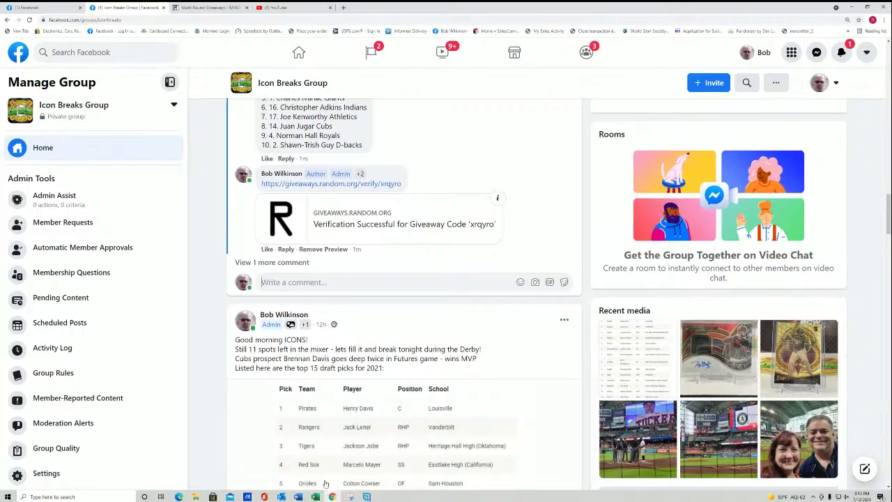
{"action": "left_click", "coordinate": [367, 496]}
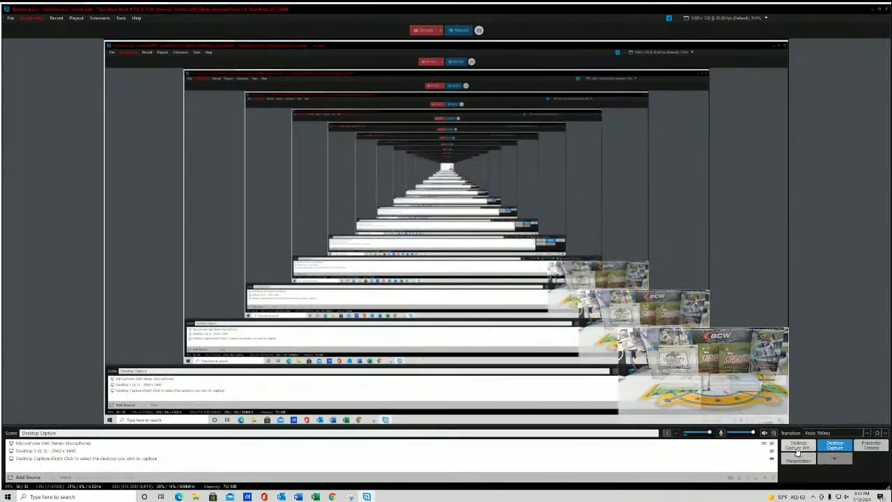